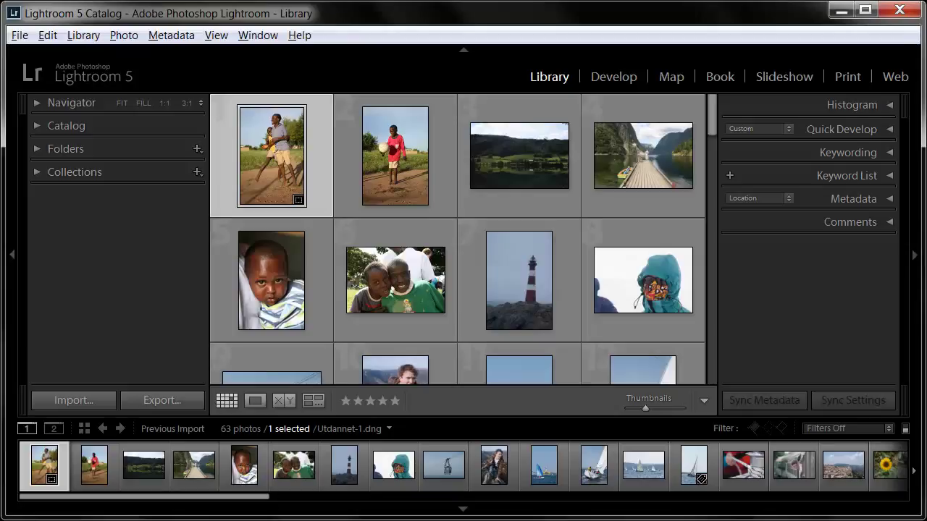
- Open the selected boys photo, Utdannet-1.dng, in the Develop module
click(612, 78)
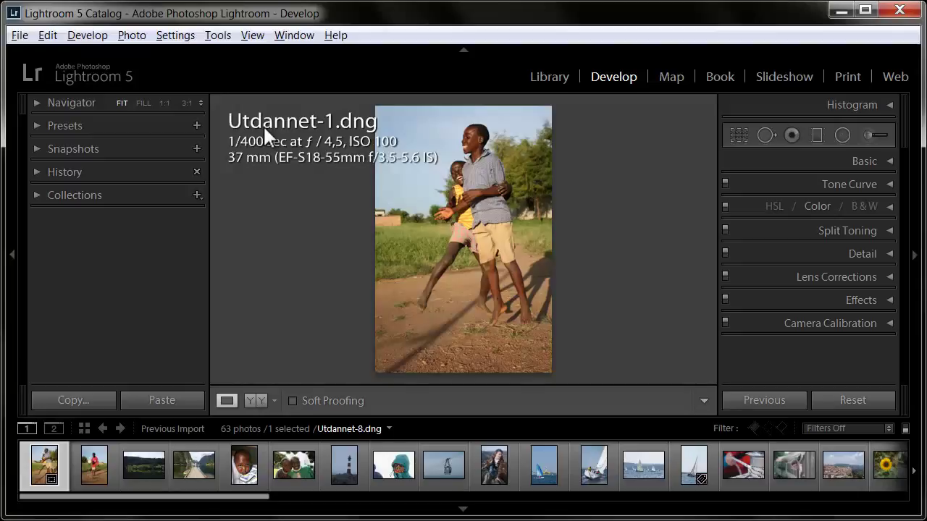
- Hide the info overlay, left panel and module picker so the photo gets more room
key(i)
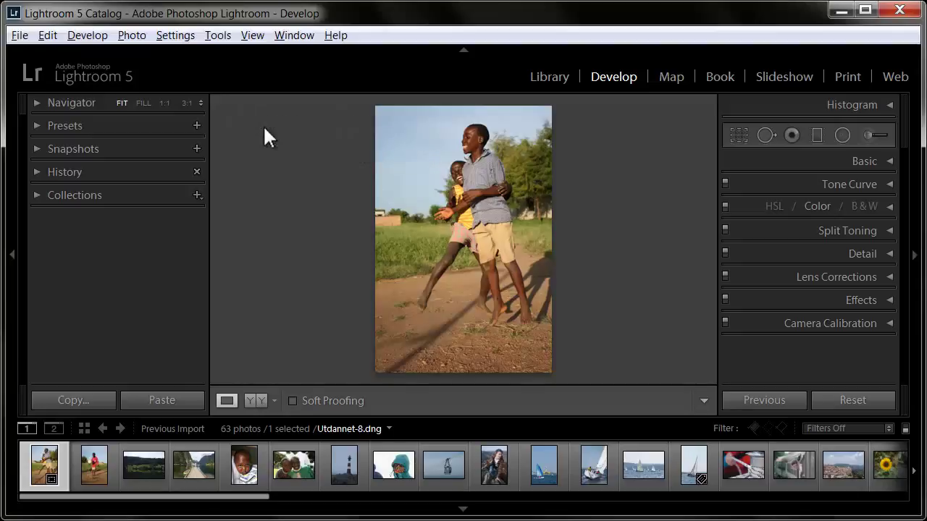
key(Tab)
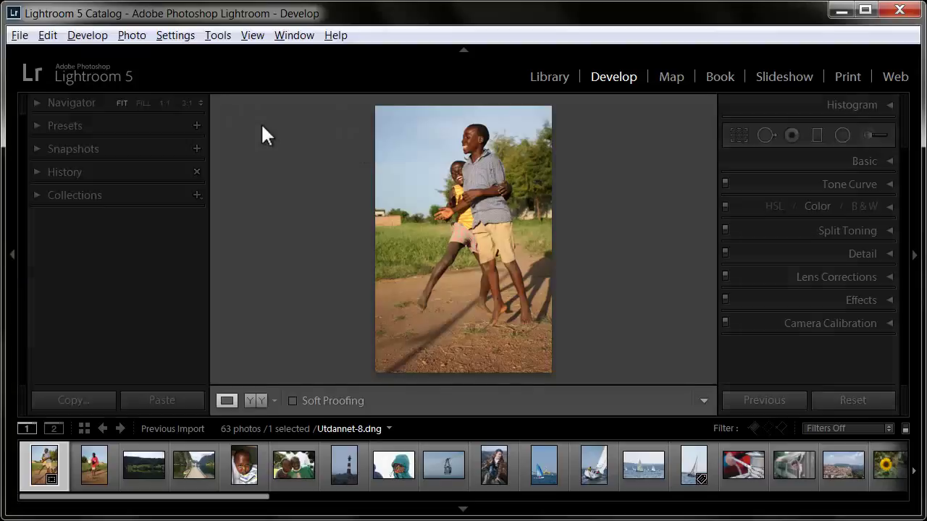
key(Tab)
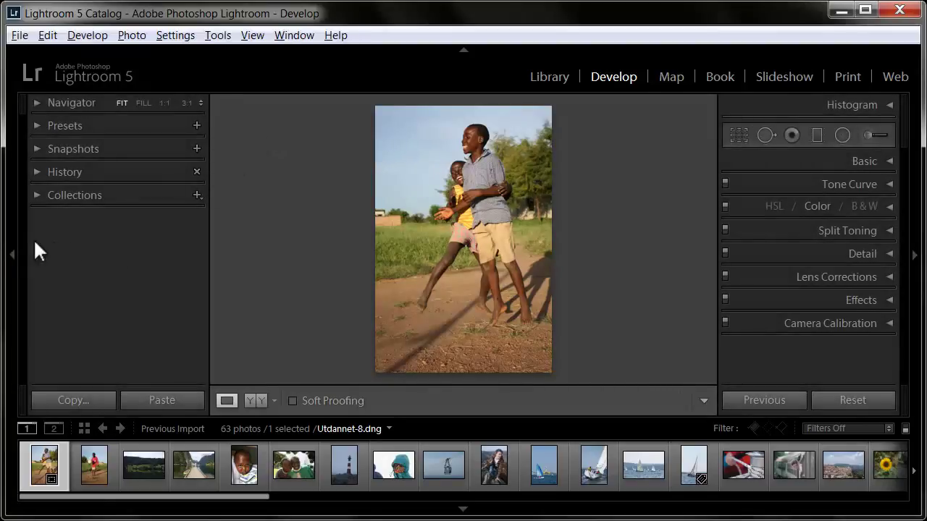
click(11, 255)
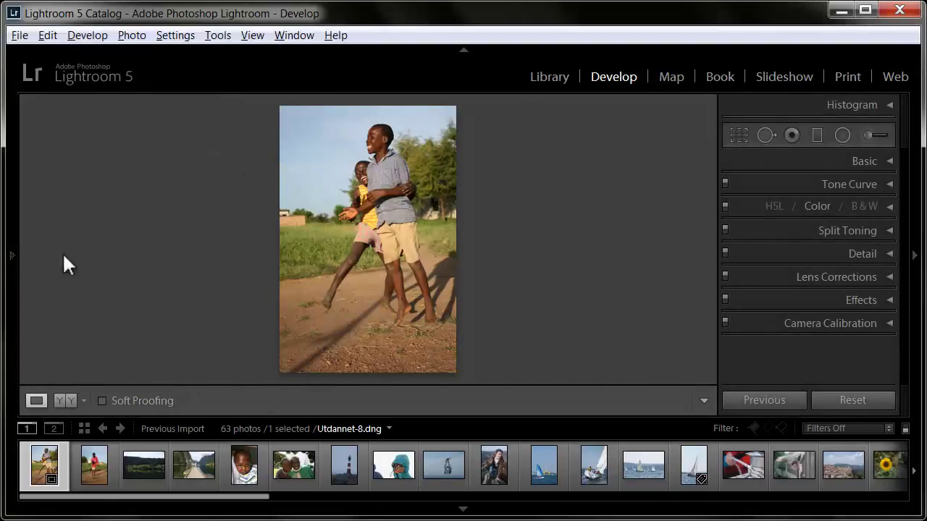
click(460, 51)
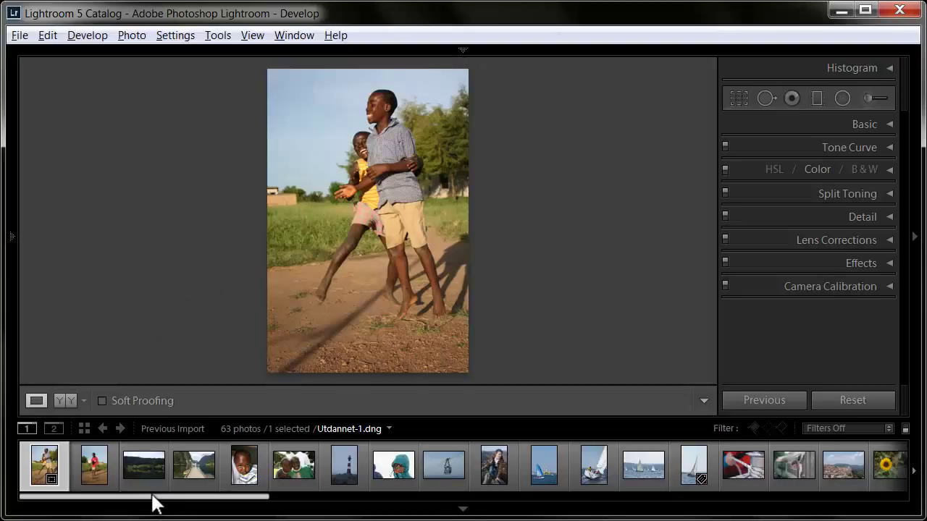
- Load the sailing photo Utdannet-56.dng from the filmstrip
drag(152, 498, 776, 497)
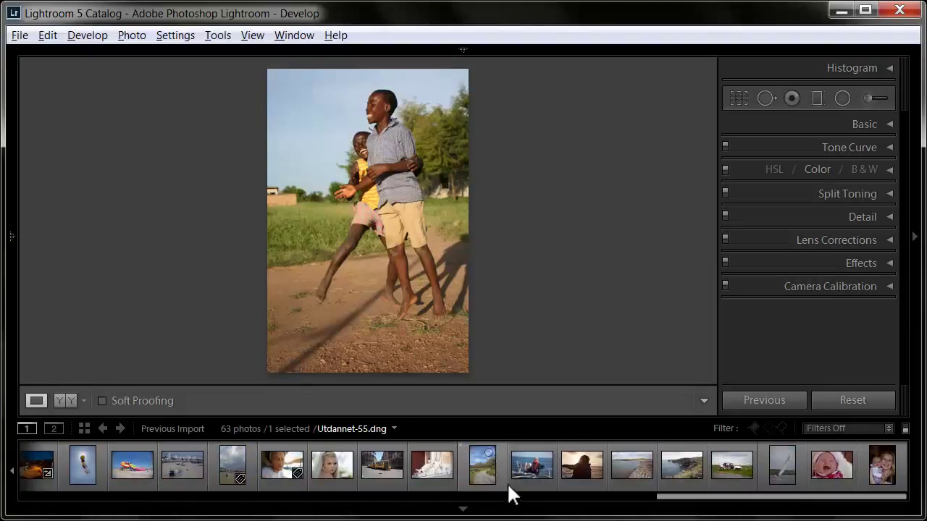
mouse_move(532, 465)
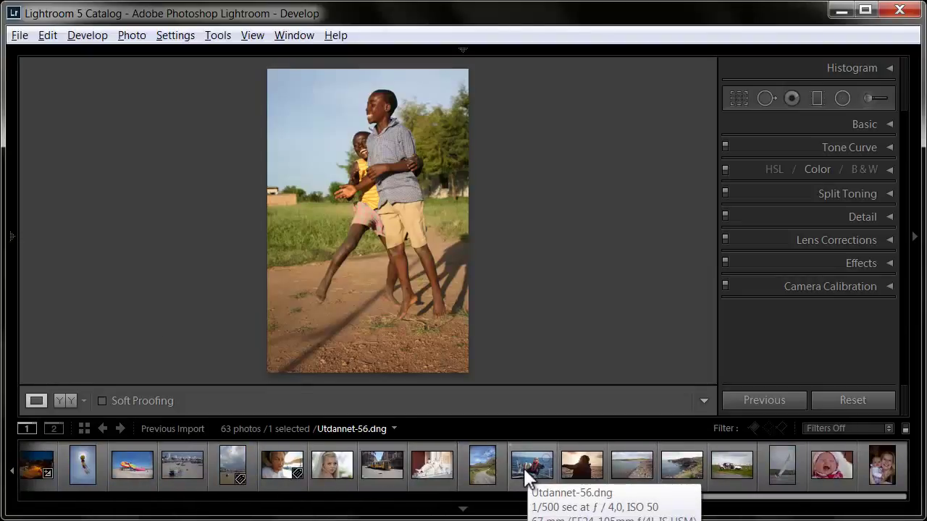
click(523, 466)
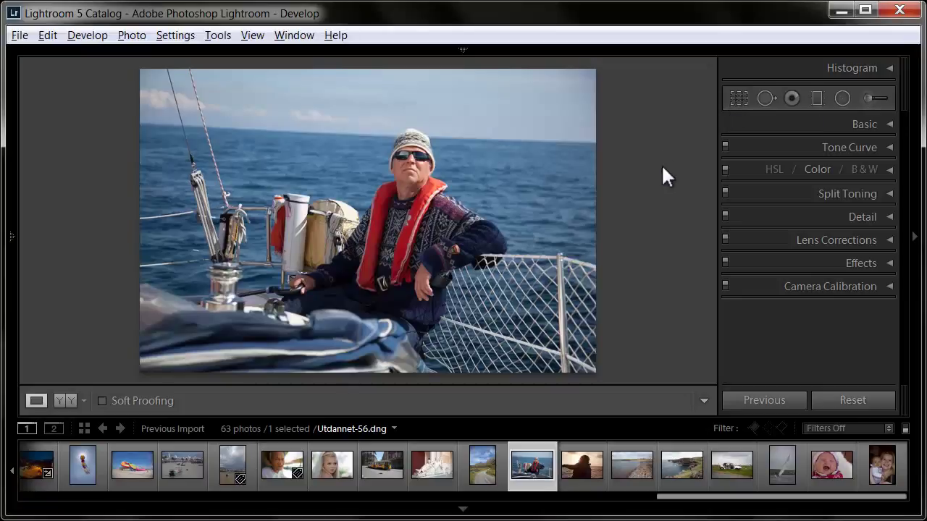
- Enter Crop & Straighten with the grid overlay set to Always, and trim the left and bottom edges
key(r)
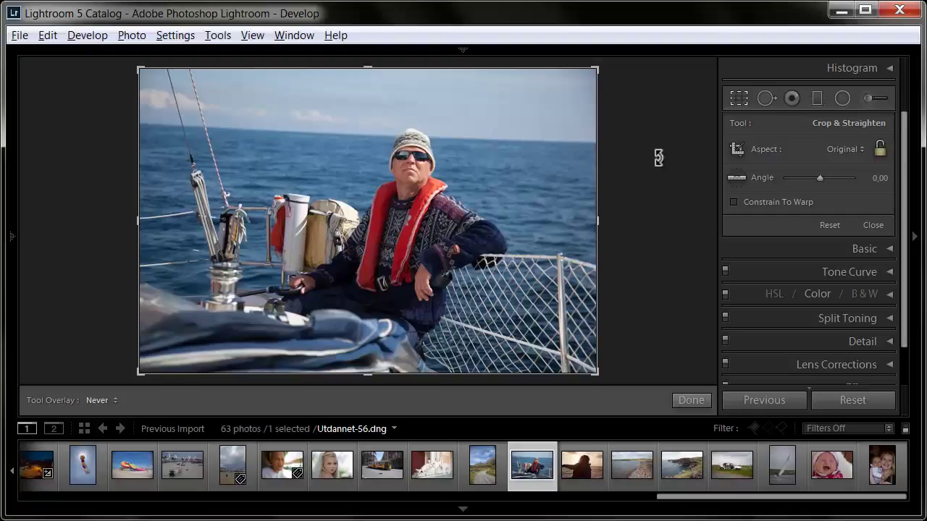
key(h)
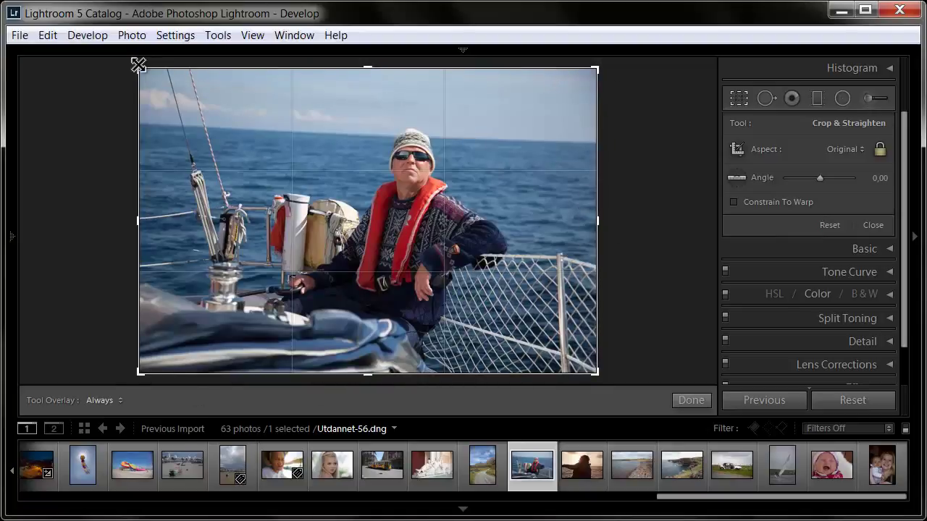
drag(137, 66, 151, 67)
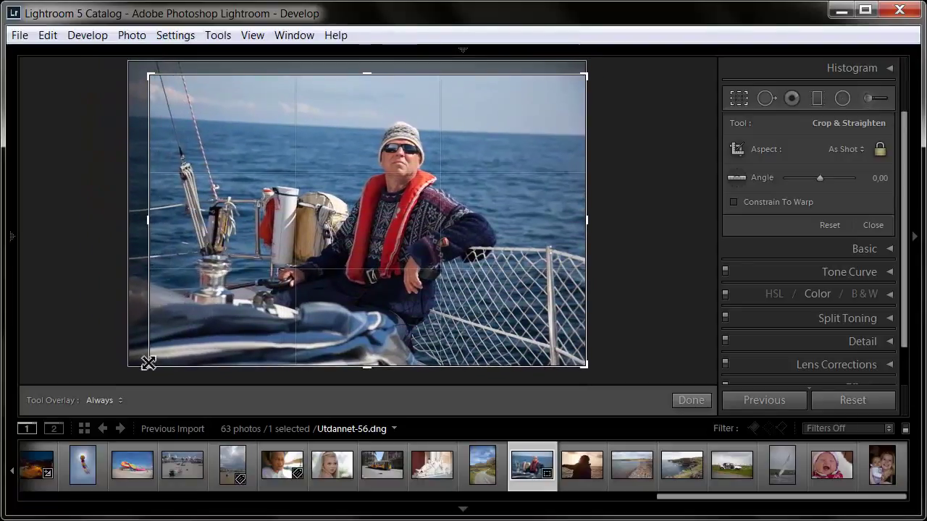
drag(150, 363, 152, 352)
drag(367, 356, 366, 349)
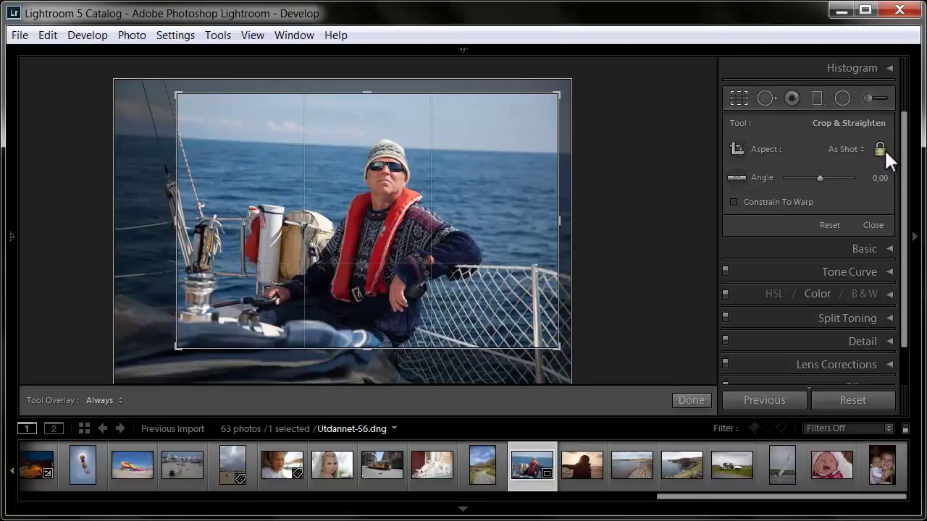
- Reset and unlock the crop aspect, then trim the sky, right railing, rigging and bottom
click(830, 225)
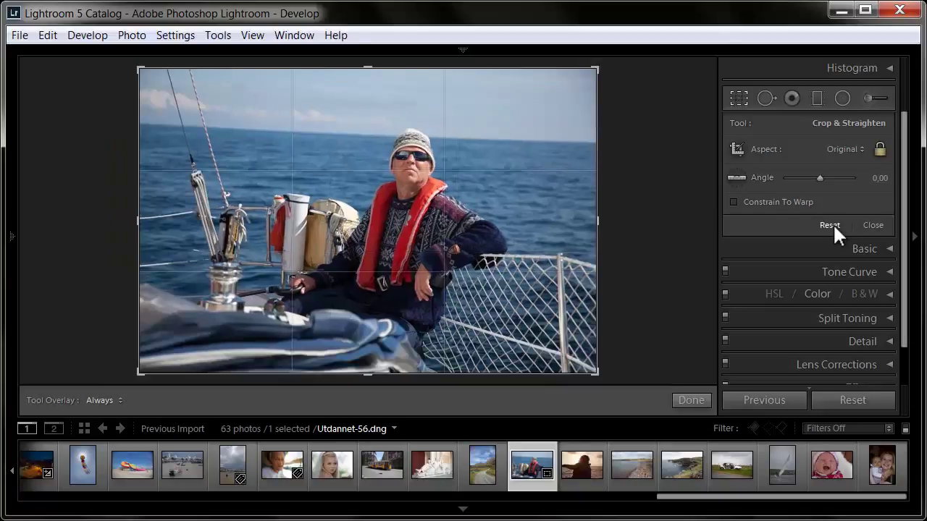
click(880, 149)
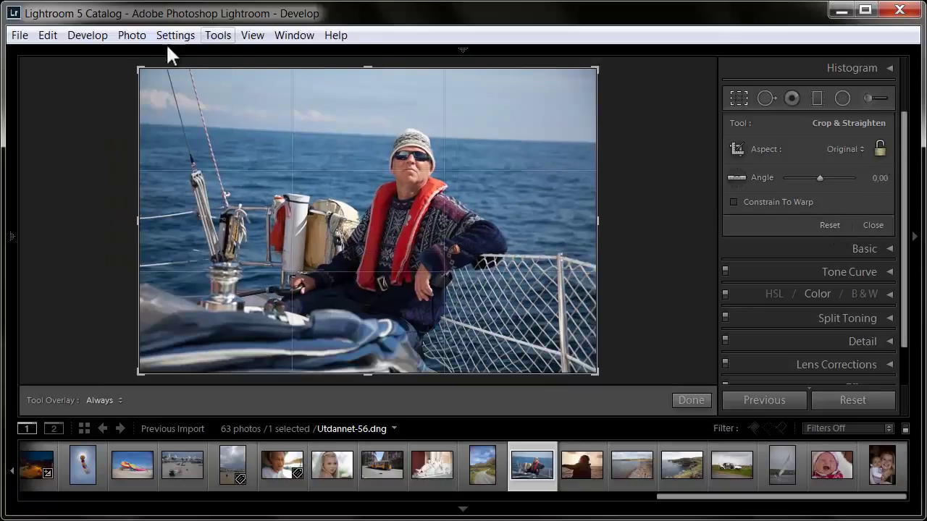
drag(137, 68, 174, 83)
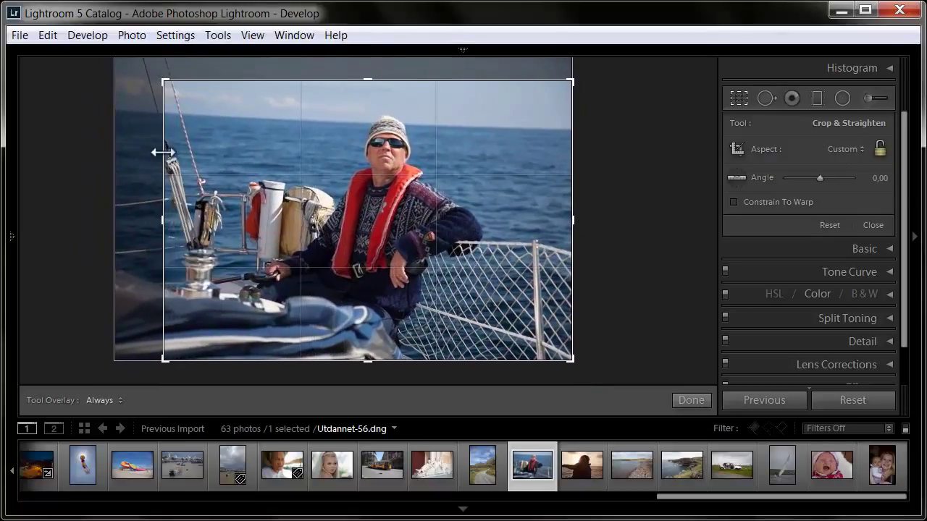
drag(180, 364, 174, 346)
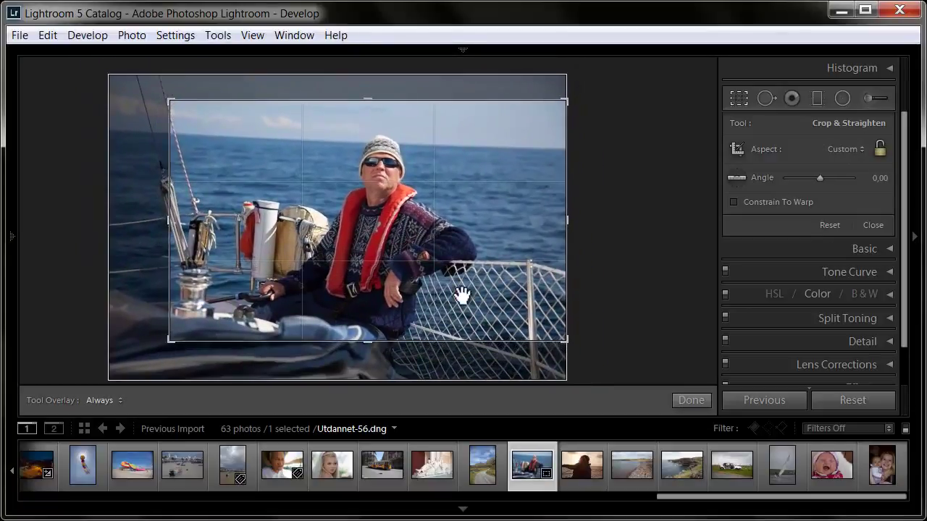
drag(560, 220, 552, 221)
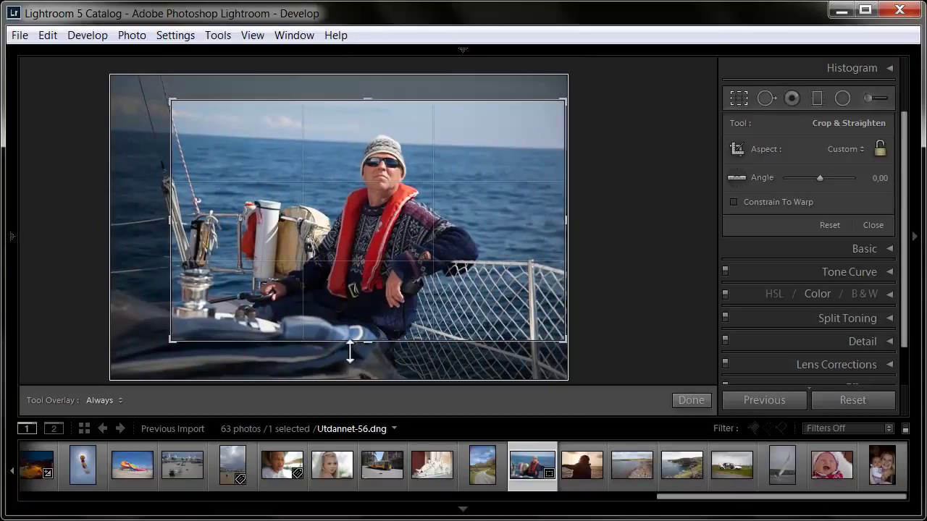
drag(171, 341, 179, 339)
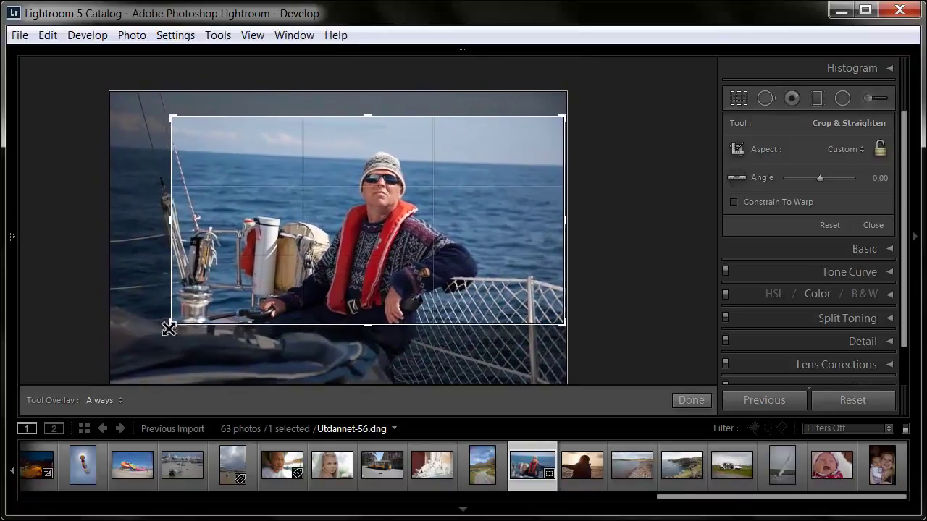
- Reposition the photo within the Custom crop, apply it, and reopen cropping
drag(343, 281, 355, 271)
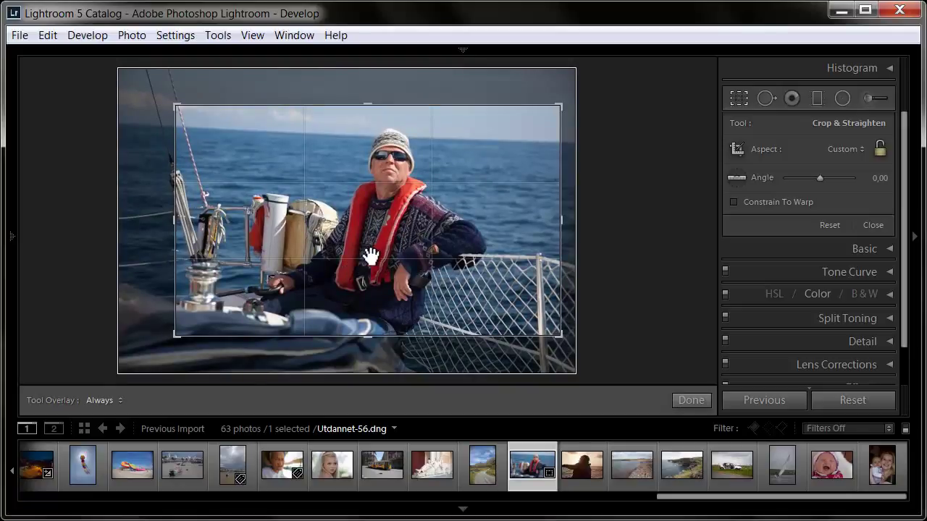
click(687, 397)
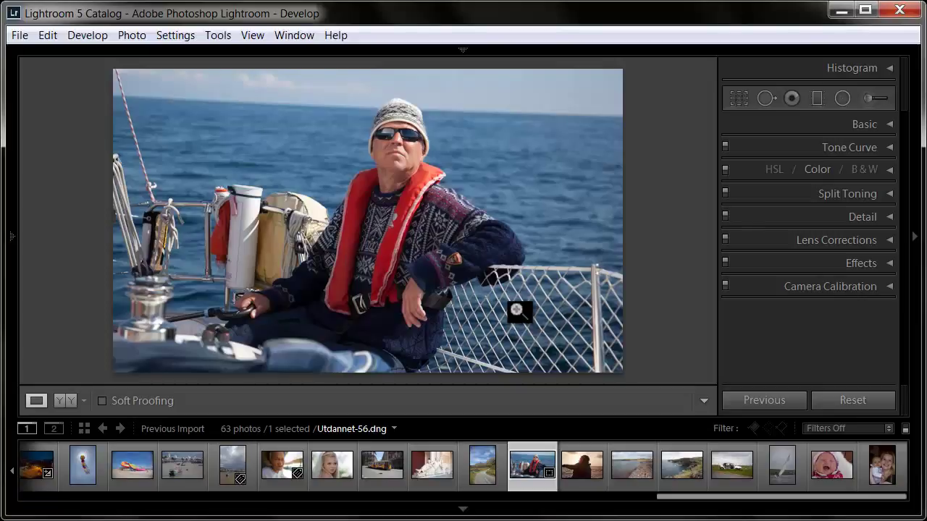
click(734, 96)
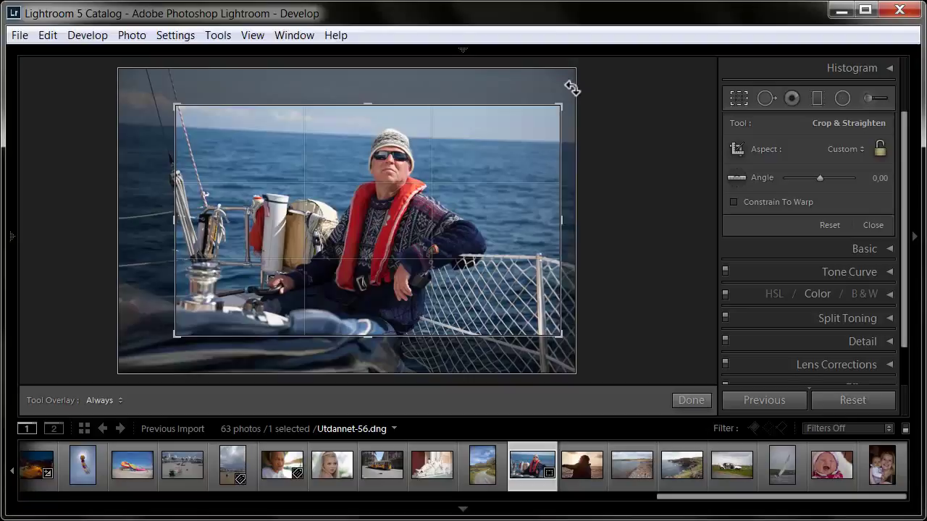
- Reset the crop to the full frame with Original aspect, restoring the top-left corner
click(827, 225)
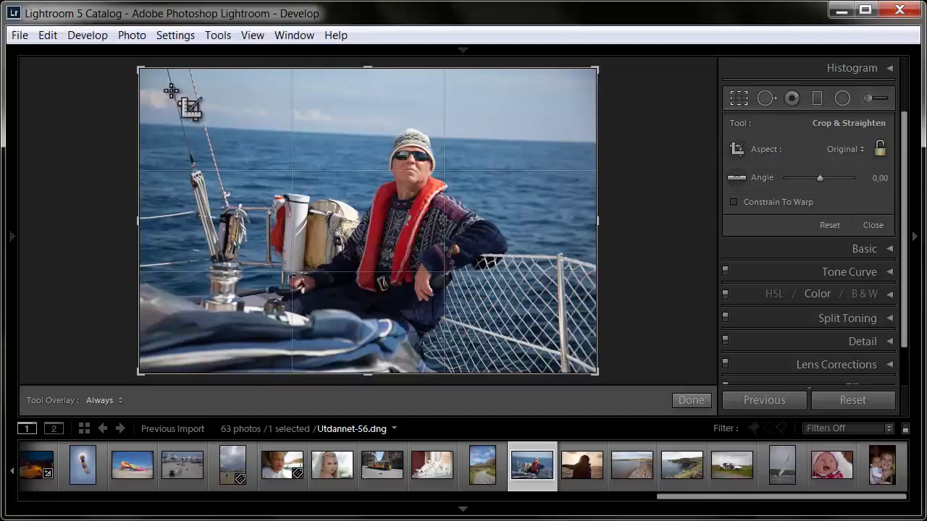
drag(137, 69, 164, 97)
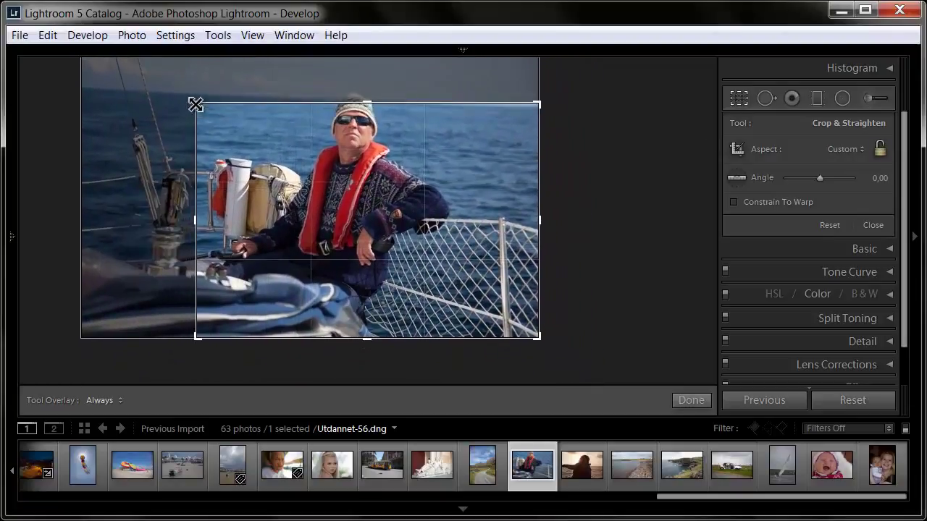
drag(163, 97, 116, 58)
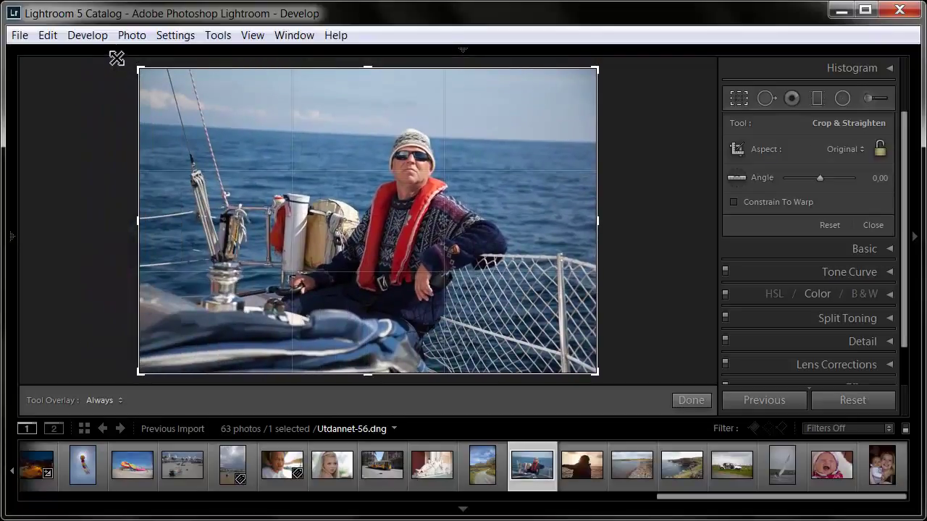
mouse_move(117, 58)
mouse_down()
mouse_move(119, 71)
mouse_move(99, 62)
mouse_up()
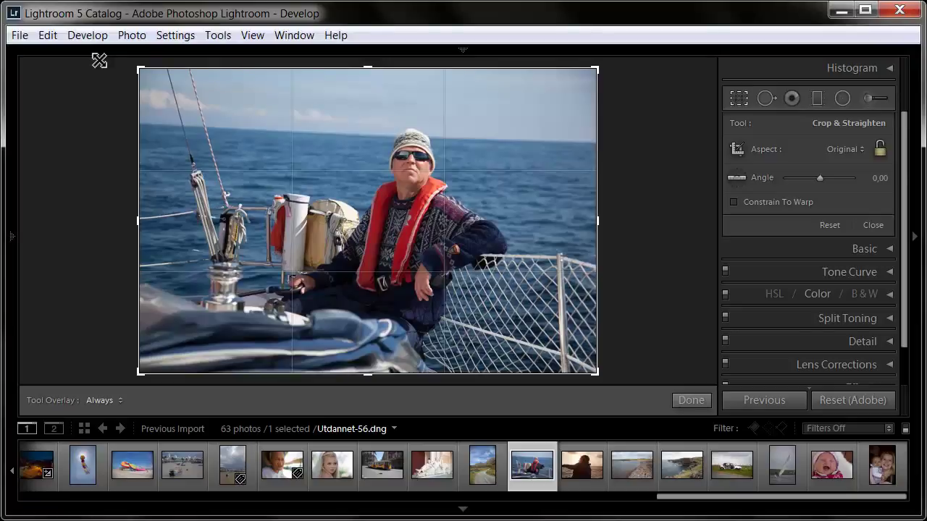
mouse_move(99, 61)
mouse_down()
mouse_move(124, 91)
mouse_move(89, 74)
mouse_move(73, 87)
mouse_move(31, 62)
mouse_up()
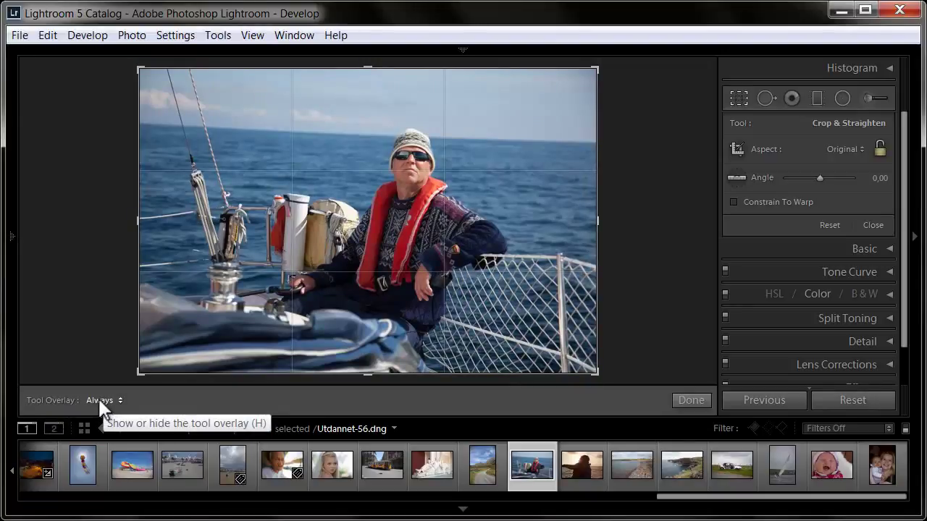
key(h)
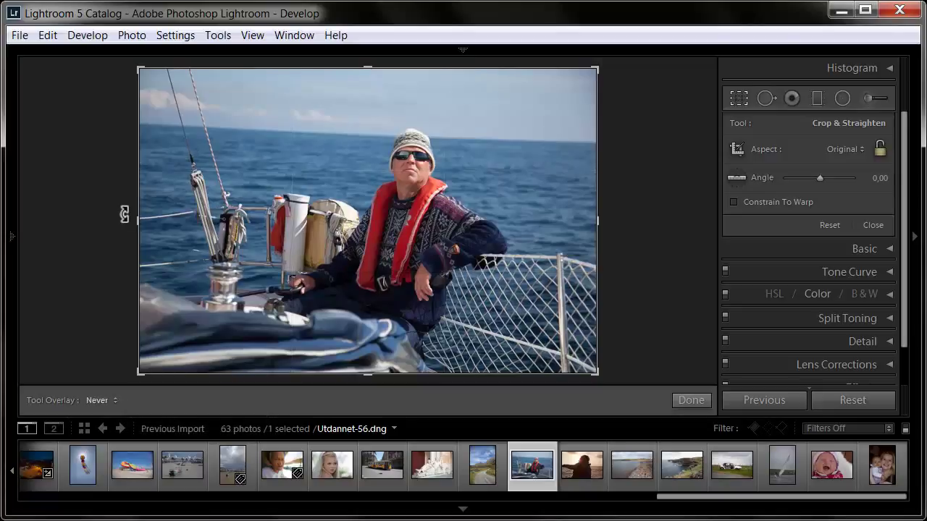
key(h)
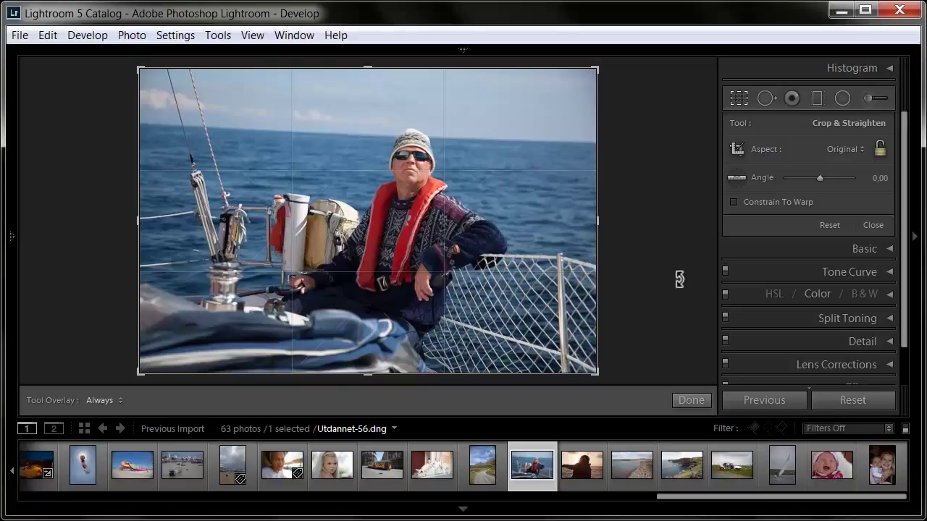
key(o)
key(o)
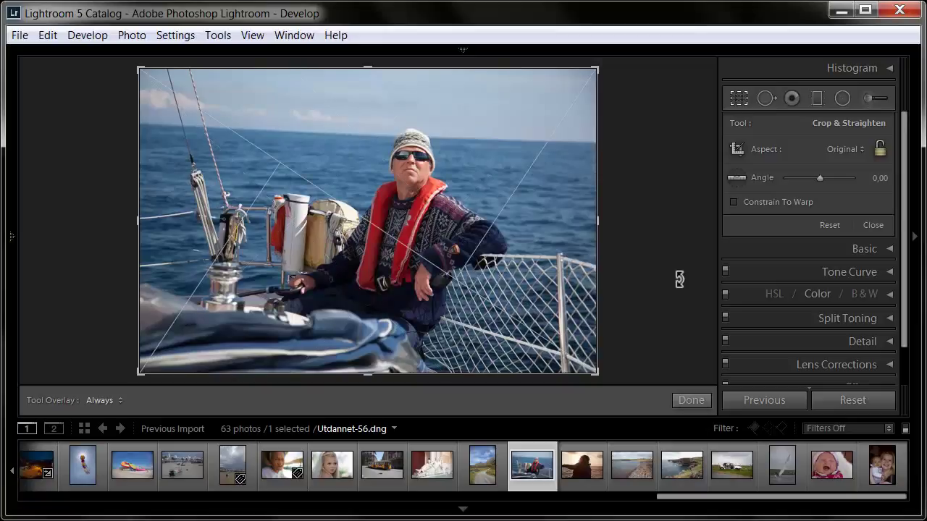
key(o)
key(o)
key(o)
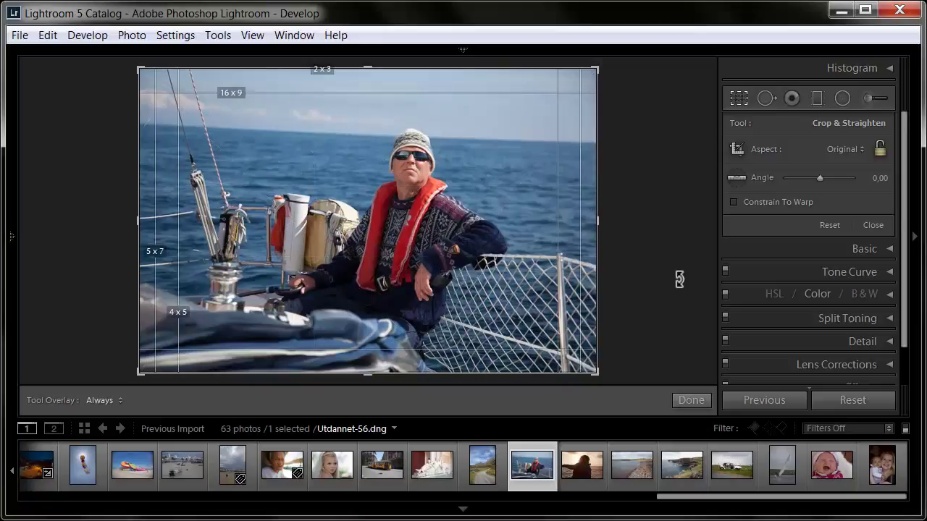
key(o)
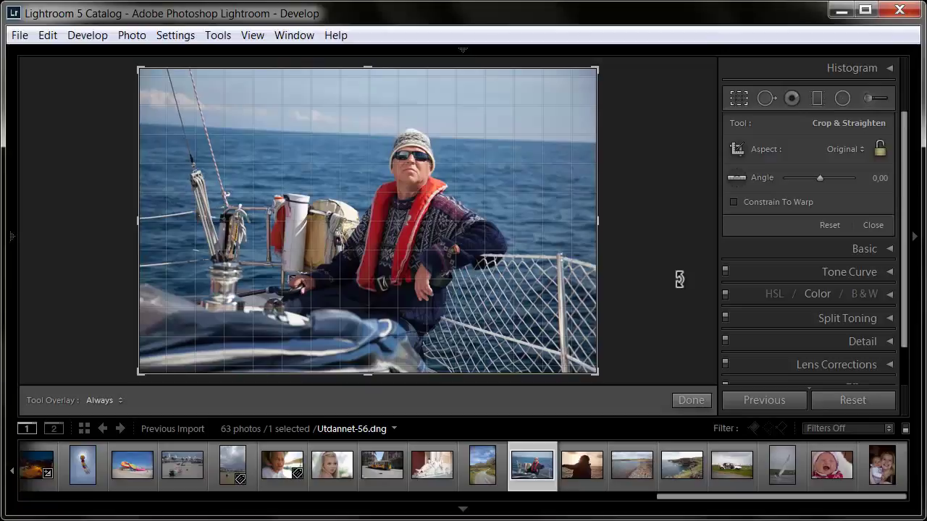
key(o)
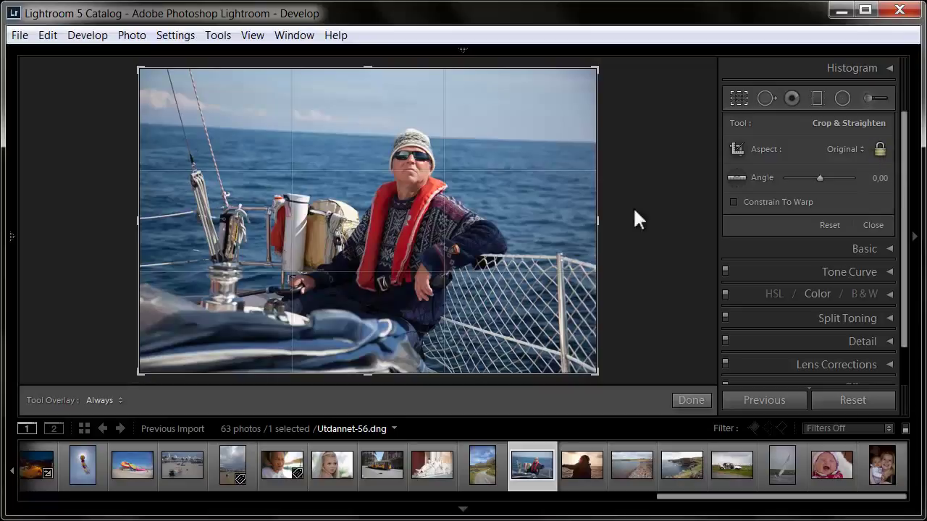
- Trim the bottom-left corner slightly, rotate the photo to −2.12°, and reposition it in the crop
drag(137, 374, 166, 356)
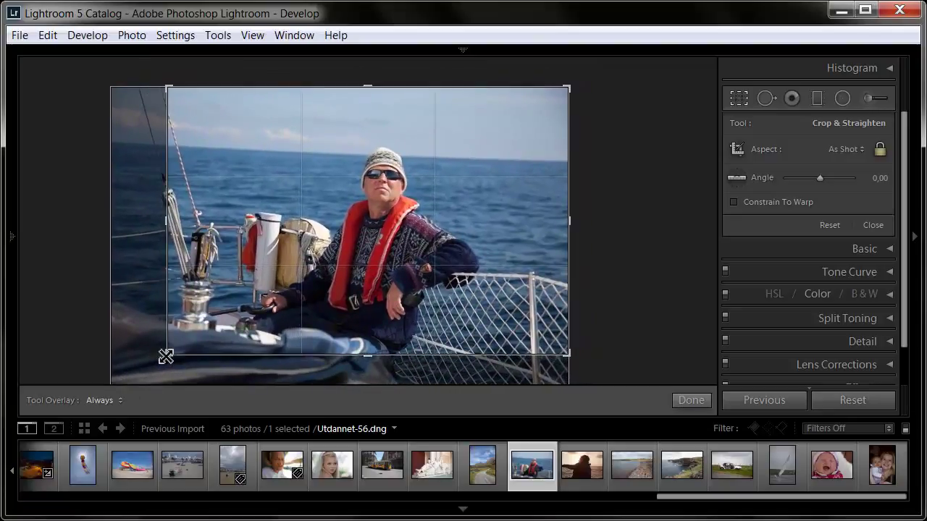
drag(166, 356, 167, 354)
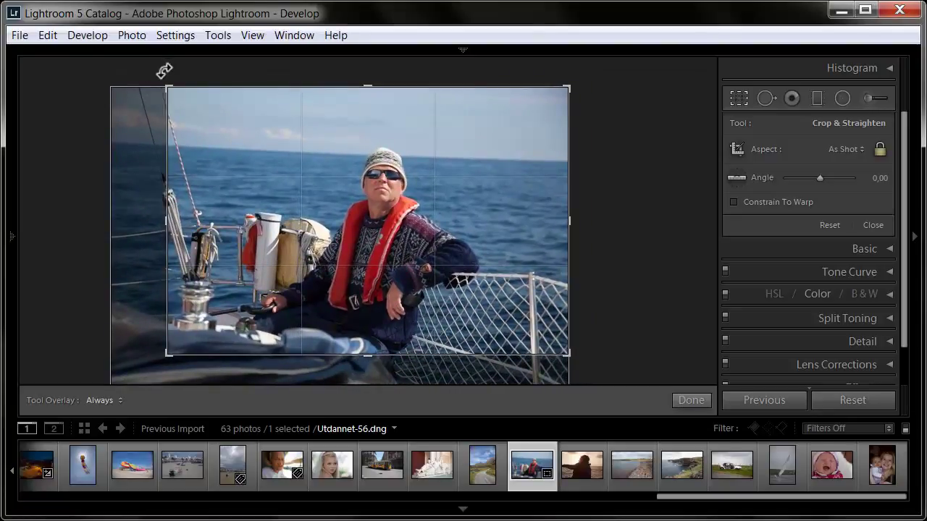
drag(165, 70, 154, 80)
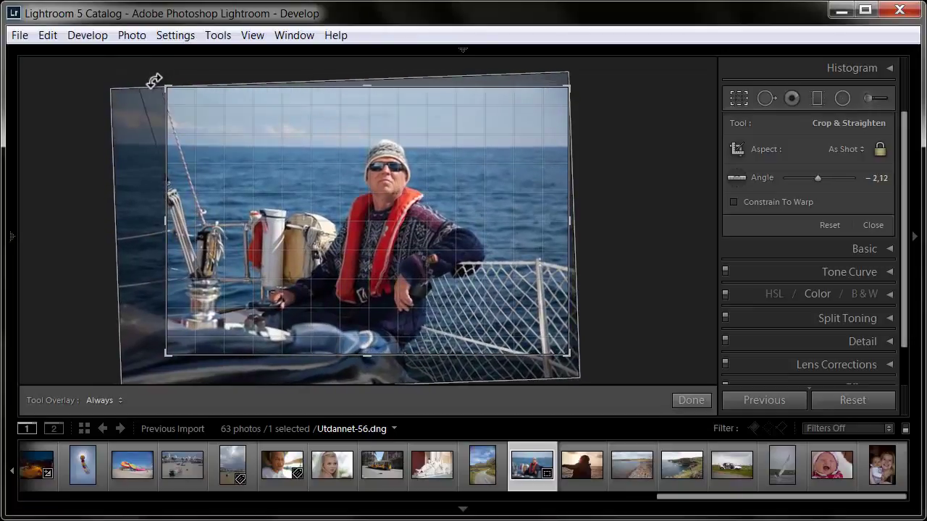
mouse_move(360, 210)
mouse_down()
mouse_move(402, 213)
mouse_move(418, 232)
mouse_up()
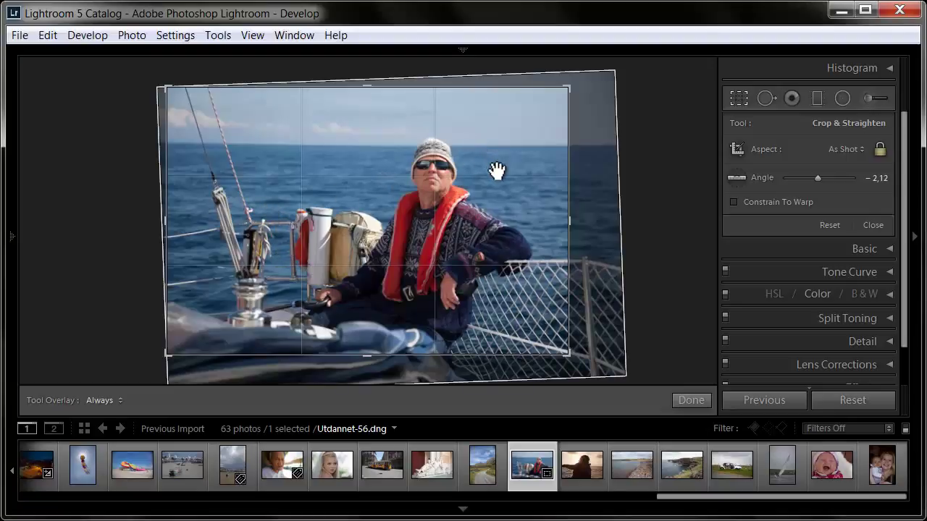
click(683, 397)
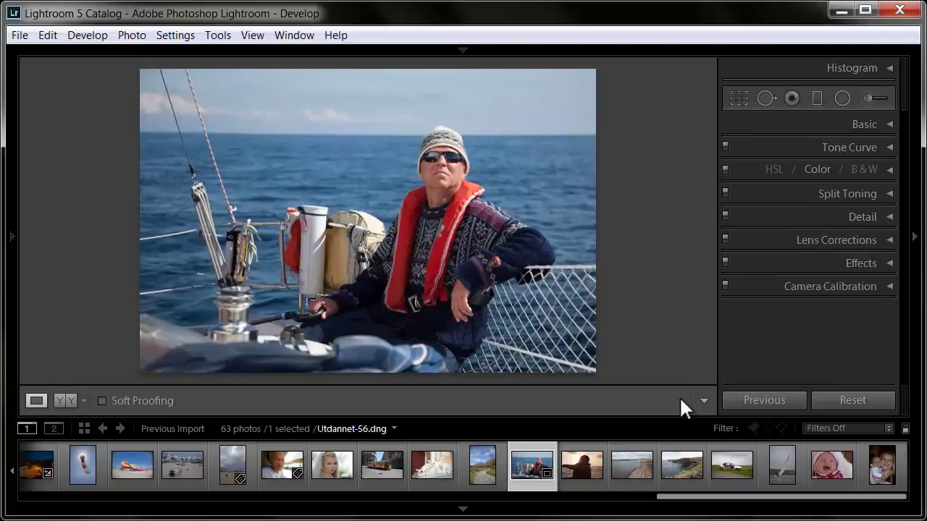
click(738, 101)
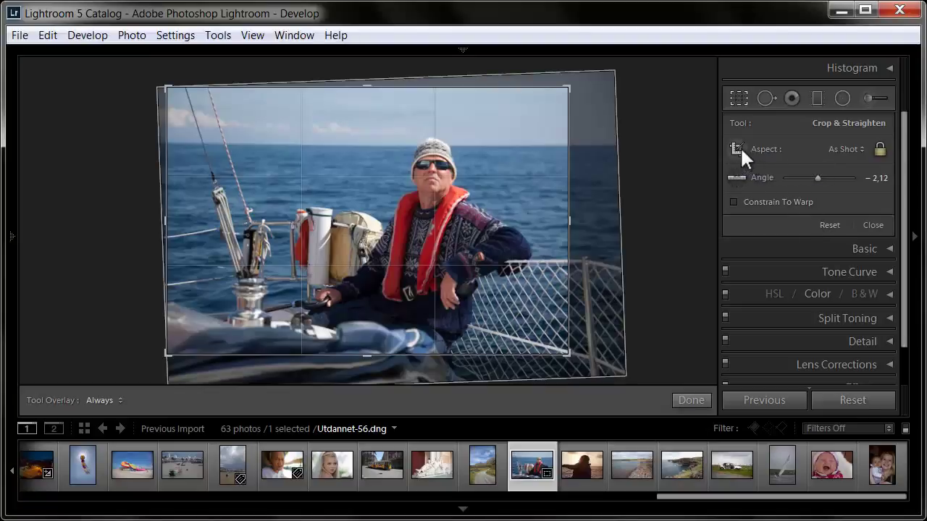
- Draw a much tighter crop box around the man at the helm with the Crop Frame Tool
click(738, 149)
mouse_move(258, 118)
mouse_down()
mouse_move(440, 208)
mouse_move(328, 316)
mouse_up()
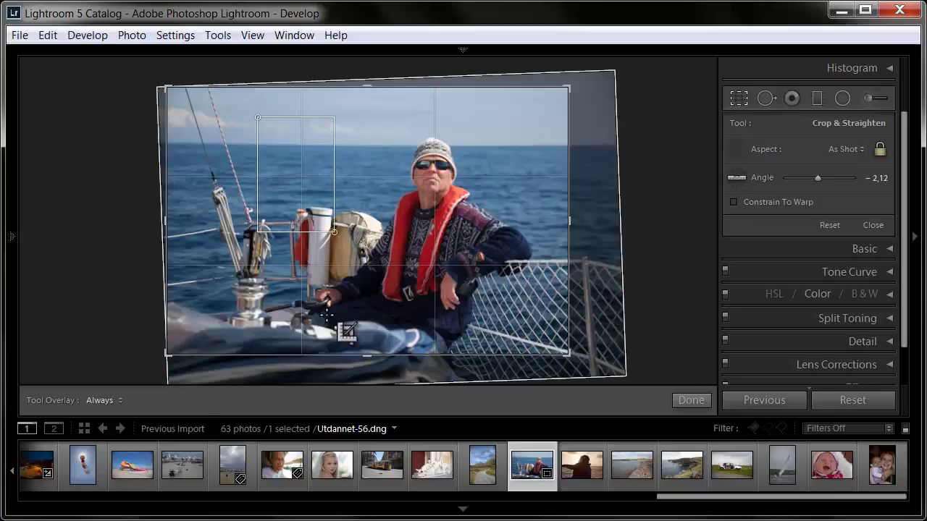
mouse_move(327, 317)
mouse_down()
mouse_move(606, 286)
mouse_move(627, 311)
mouse_move(604, 325)
mouse_move(602, 306)
mouse_move(599, 320)
mouse_move(357, 356)
mouse_move(559, 400)
mouse_move(499, 373)
mouse_move(308, 185)
mouse_move(572, 323)
mouse_move(569, 306)
mouse_up()
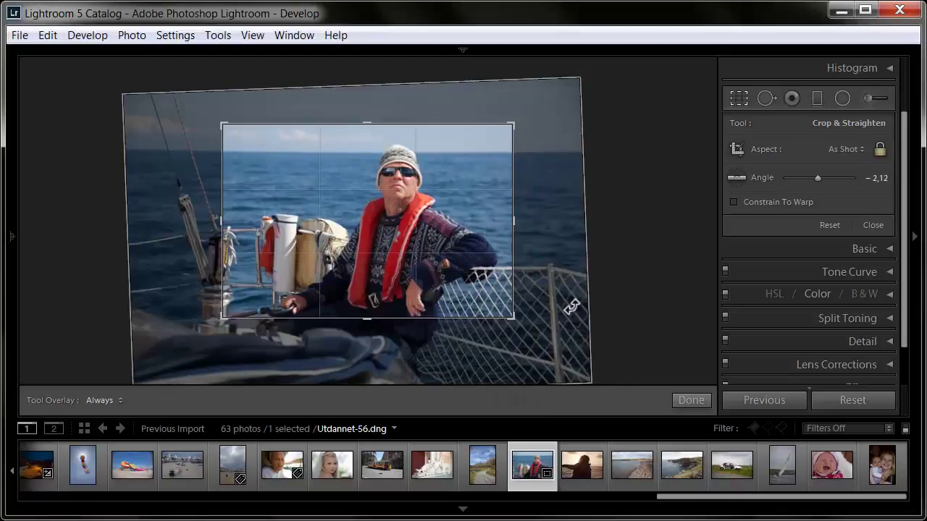
- Undo two trial tight crop boxes and apply the earlier straightened crop
key(ctrl+z)
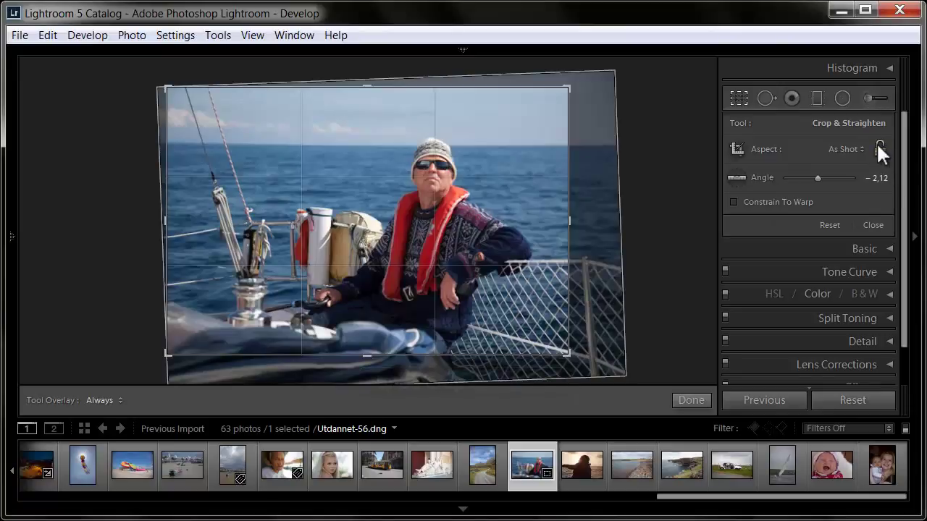
click(736, 149)
mouse_move(221, 125)
mouse_down()
mouse_move(543, 255)
mouse_move(570, 331)
mouse_move(558, 337)
mouse_move(549, 245)
mouse_move(569, 331)
mouse_move(559, 337)
mouse_move(538, 320)
mouse_up()
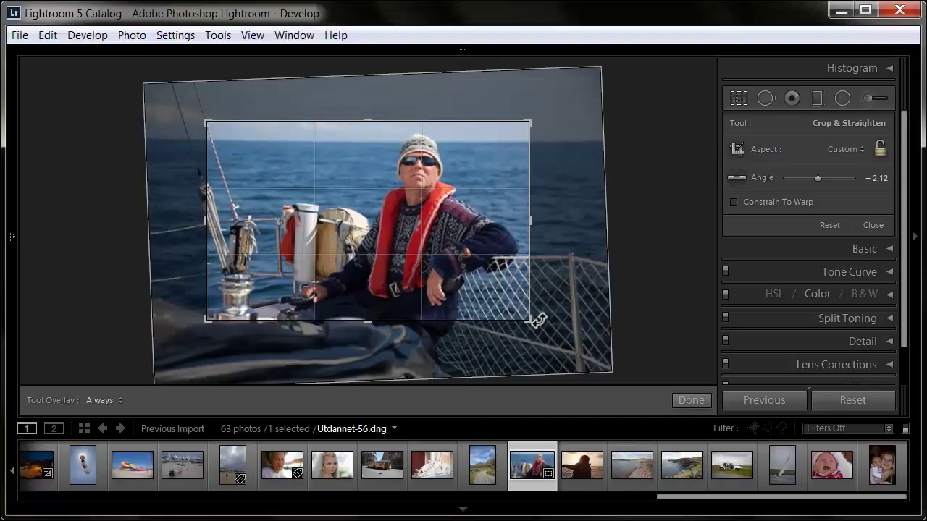
key(ctrl+z)
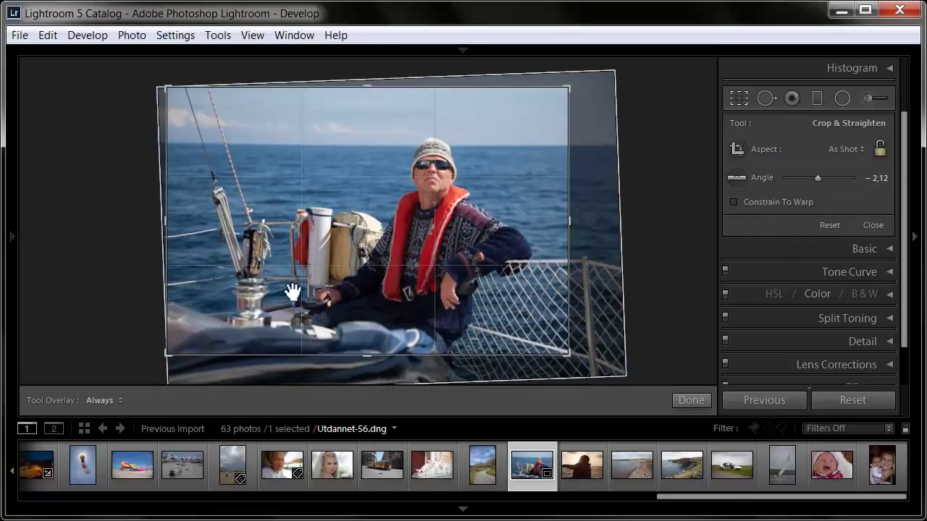
click(685, 400)
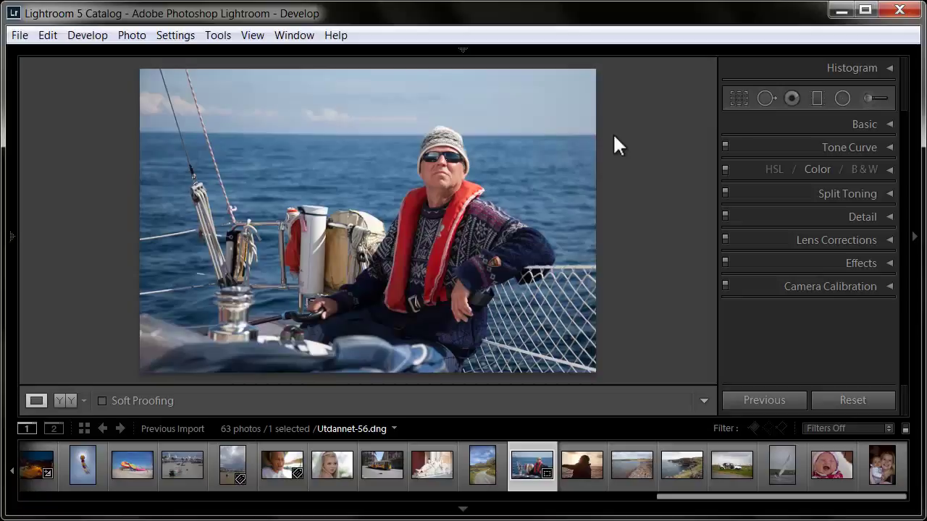
- Reset the crop, level the horizon with the Straighten Tool to −2.46°, and apply it
click(731, 95)
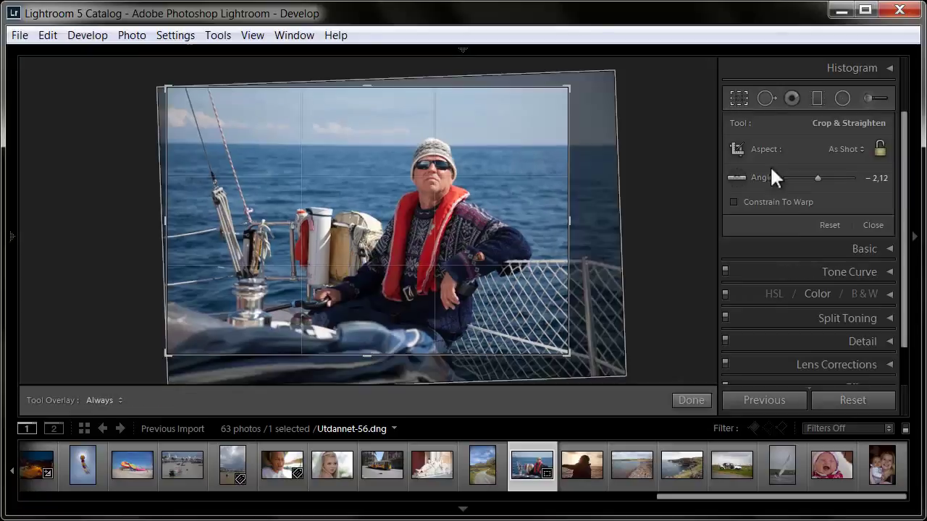
click(827, 225)
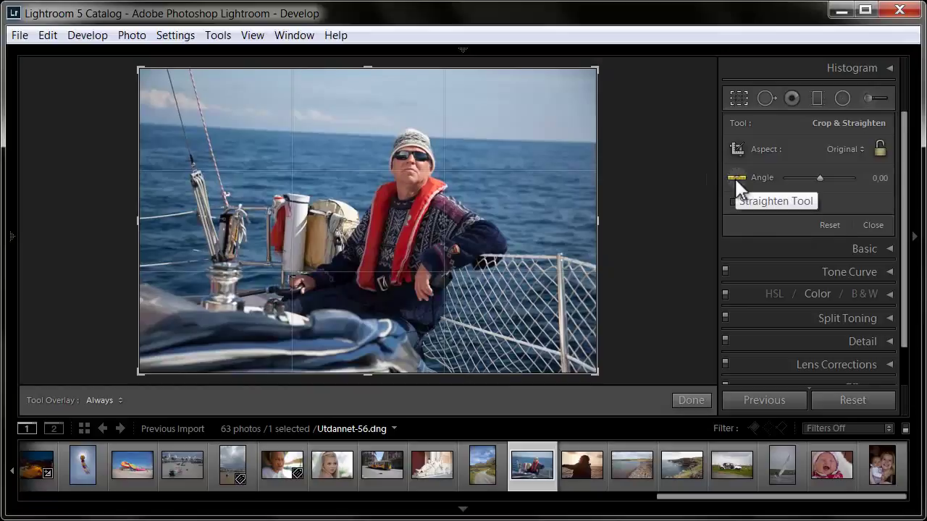
click(735, 178)
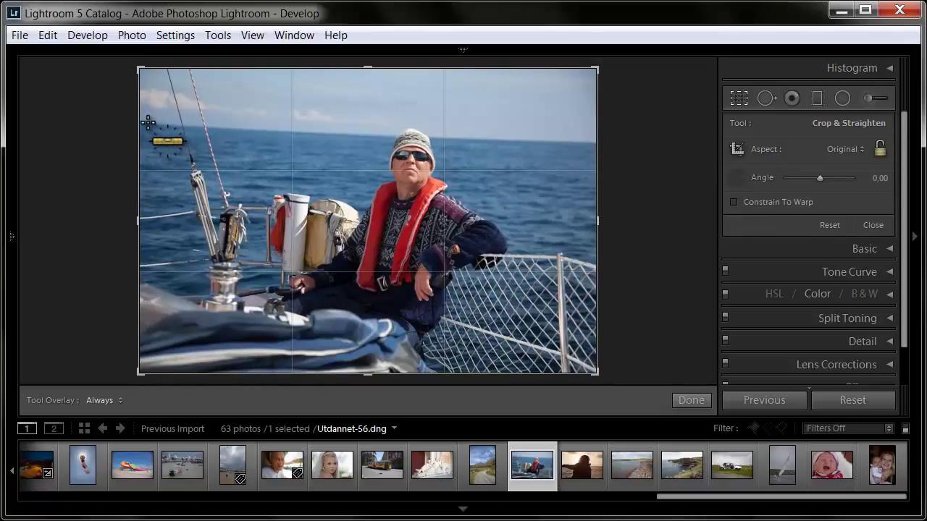
drag(148, 124, 636, 143)
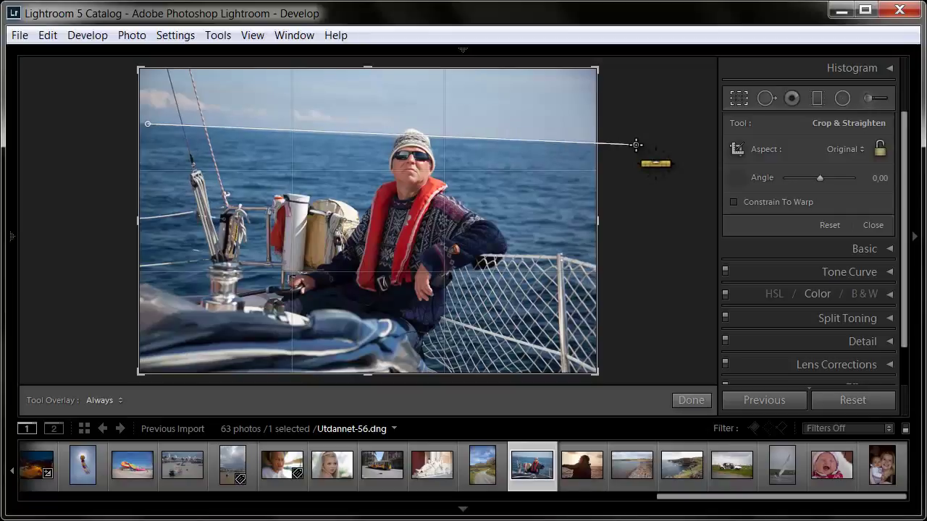
drag(636, 142, 636, 143)
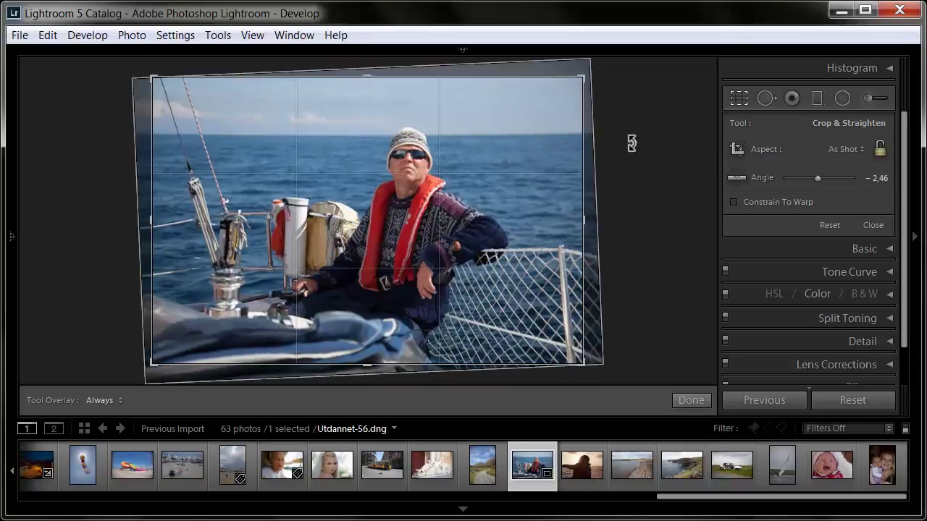
click(691, 400)
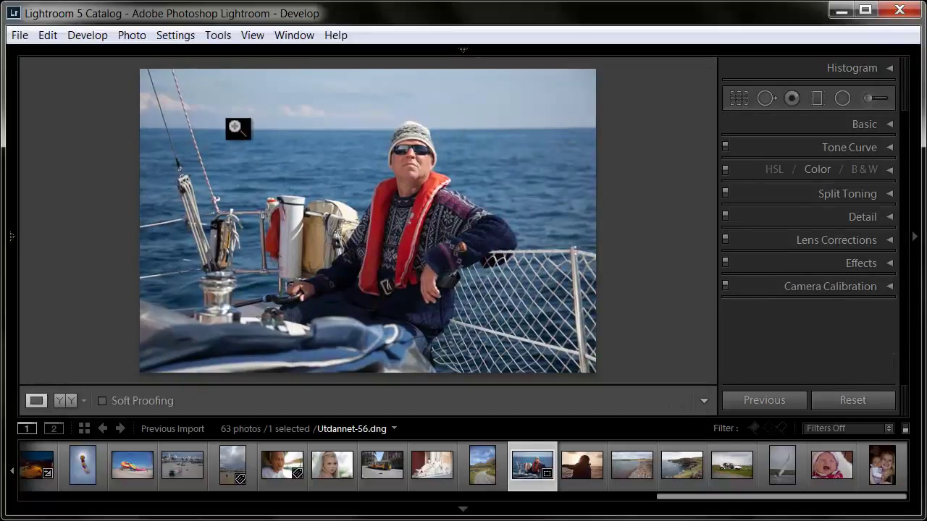
- Tighten the -2.46° crop from the right corners, reposition the photo around the man, and apply
key(r)
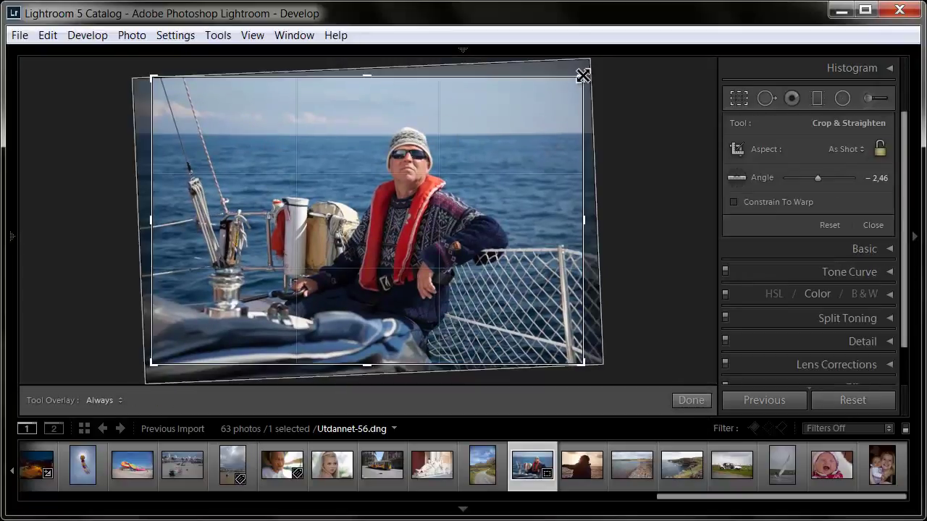
drag(580, 77, 560, 82)
drag(273, 291, 268, 320)
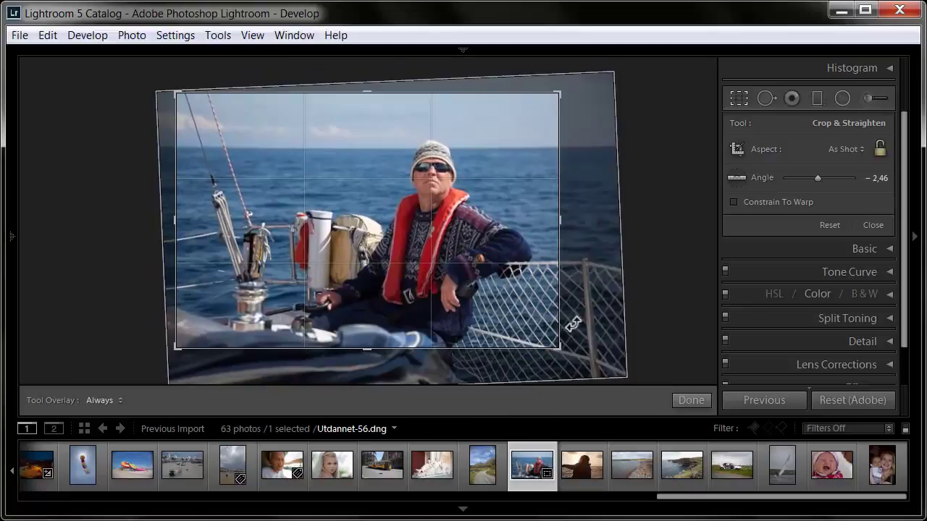
drag(563, 349, 555, 341)
drag(471, 265, 452, 274)
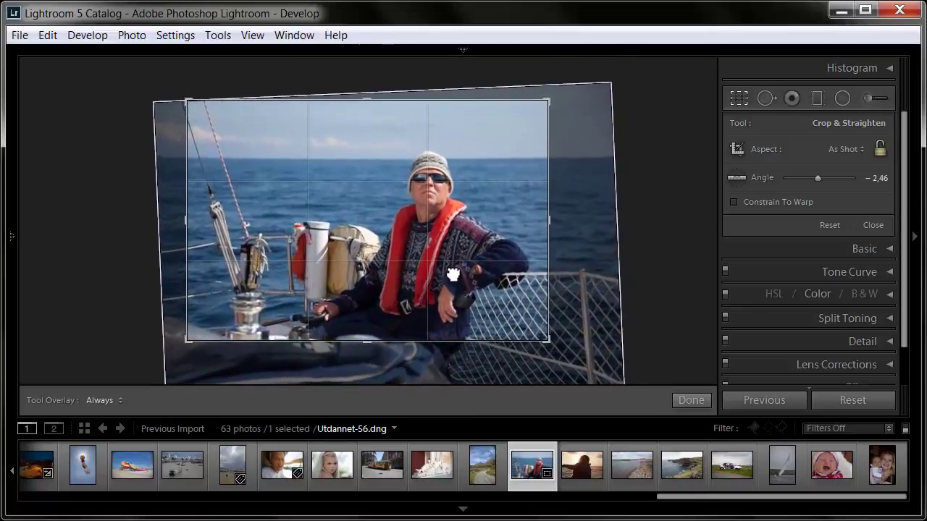
click(675, 407)
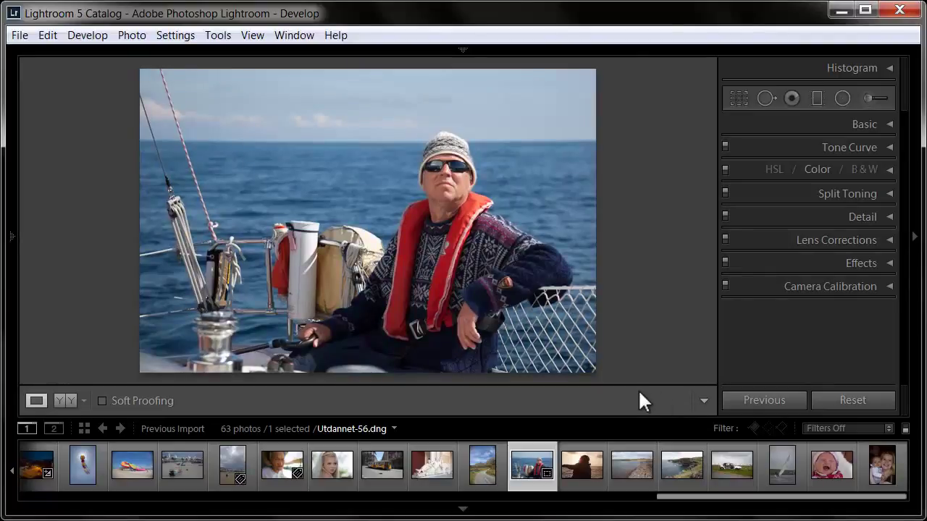